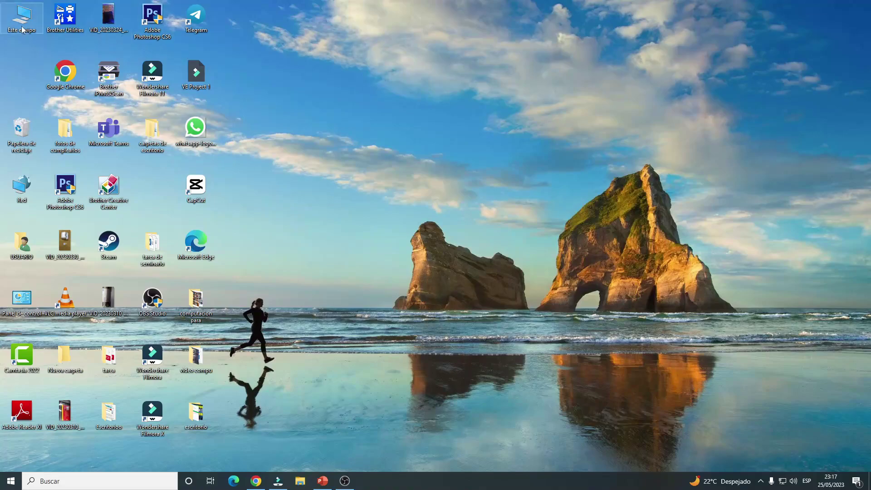
Step: Open Este equipo to view its folders and drives, reposition the window slightly, and close it
double_click(25, 19)
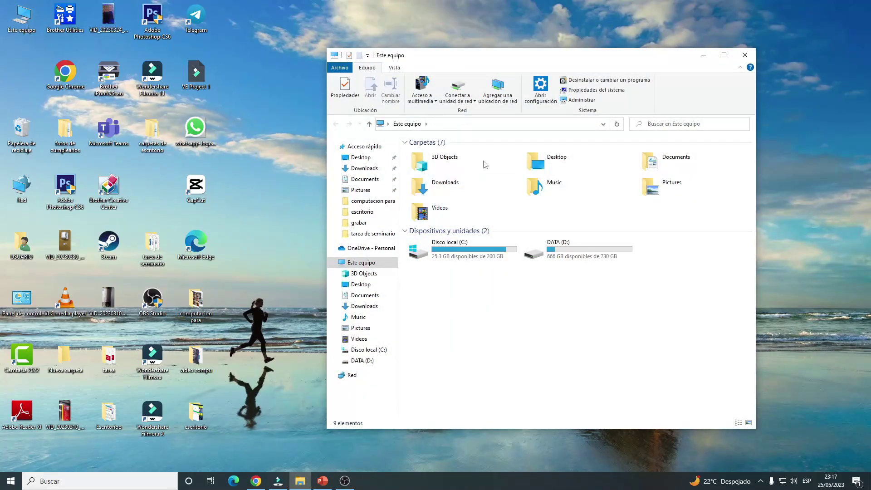
drag(556, 63, 541, 64)
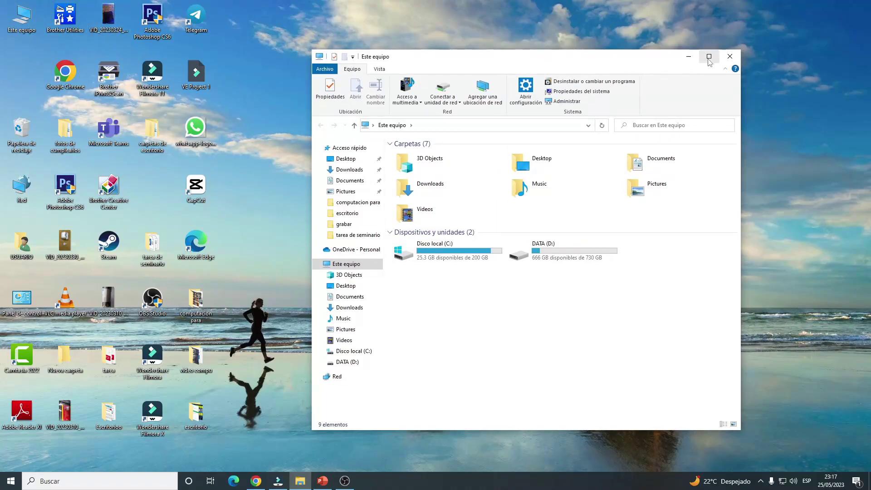
click(730, 56)
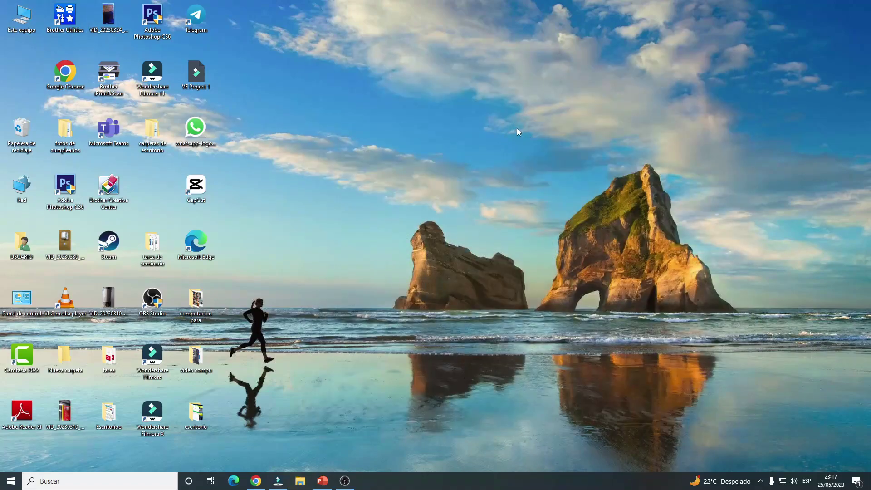
Step: Create a new folder on an empty area of the desktop and name it COMPUTACION
right_click(433, 154)
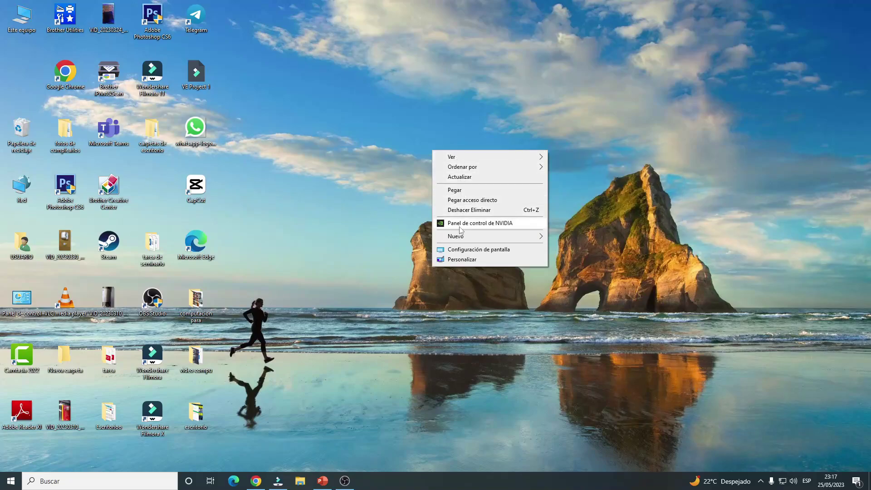
mouse_move(458, 238)
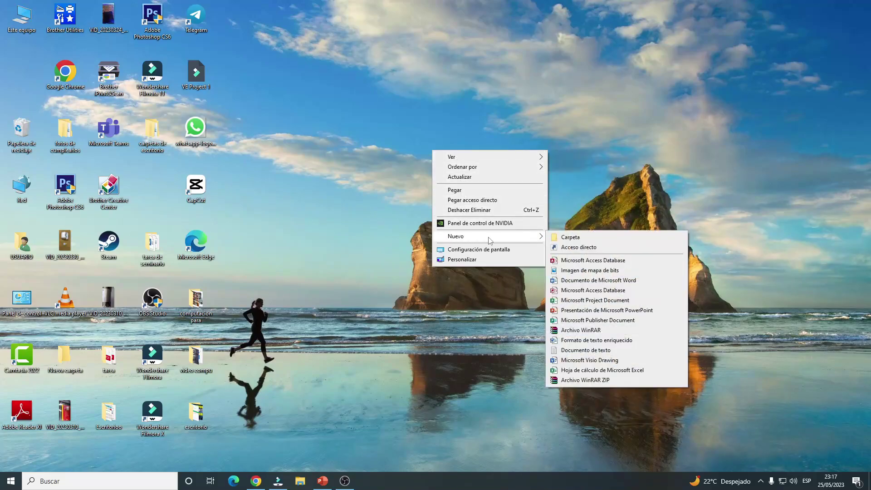
click(570, 237)
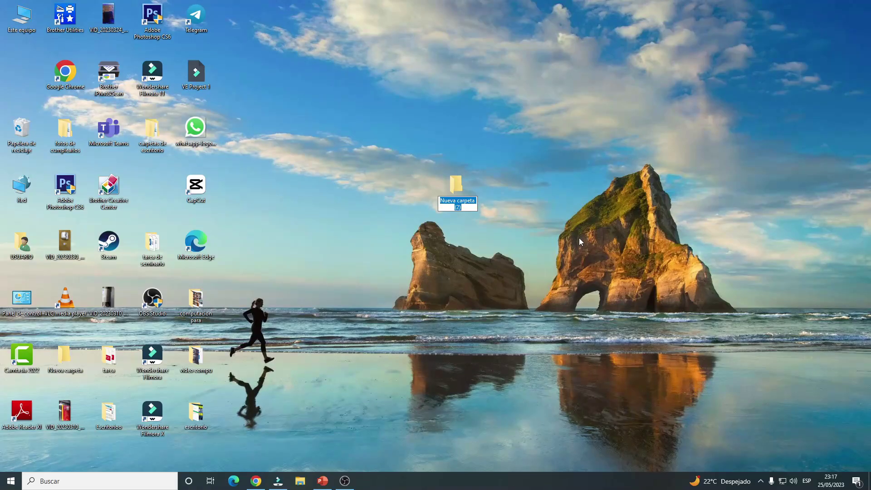
text(C)
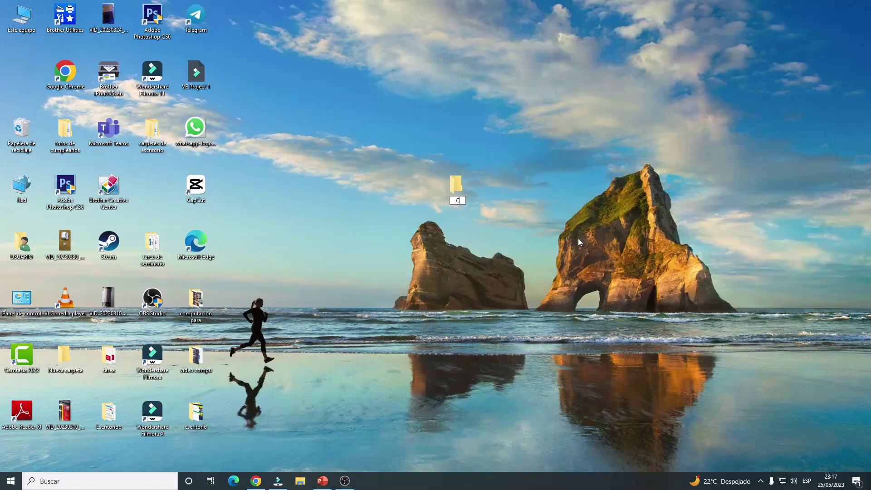
text(OMPUTACION)
key(Return)
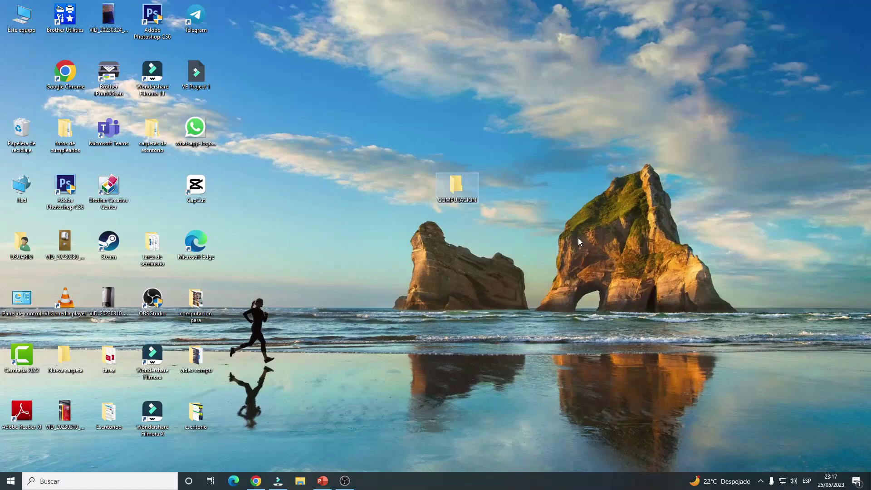
click(578, 238)
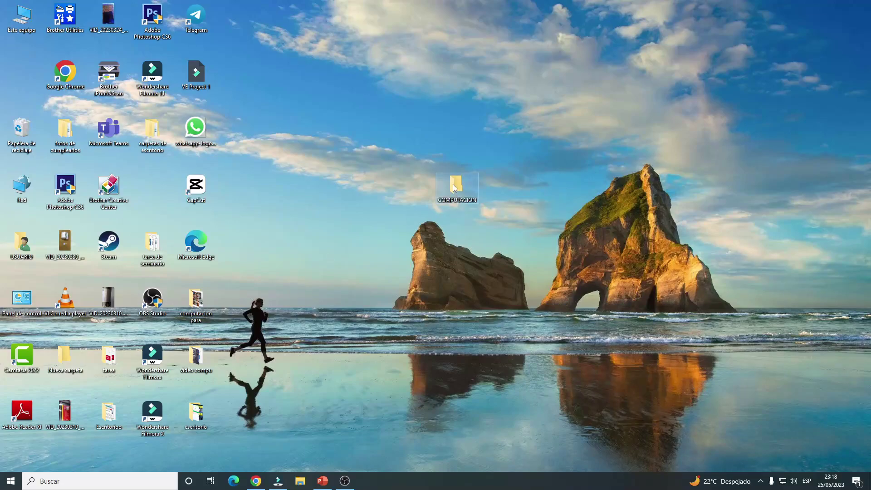
key(F2)
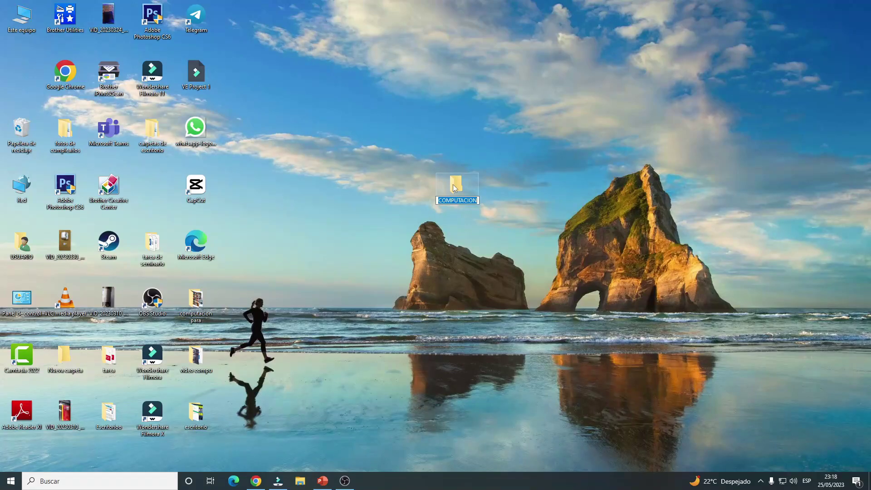
key(Return)
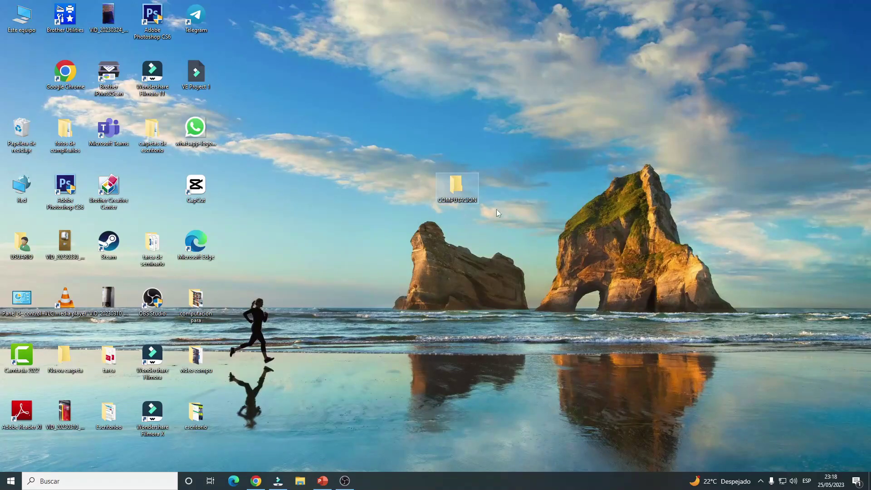
right_click(459, 187)
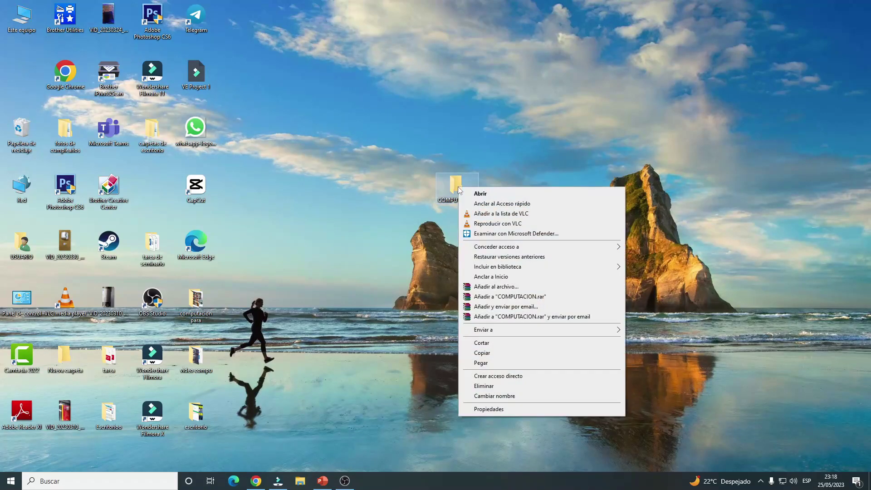
click(494, 396)
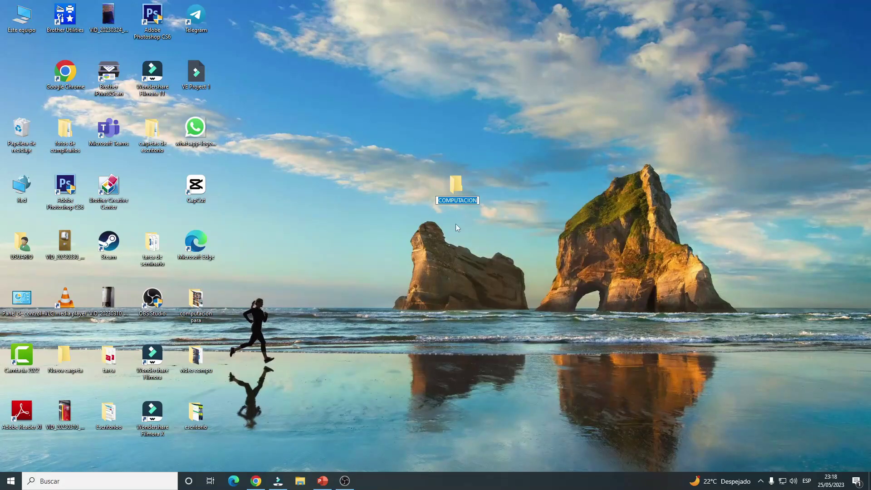
click(507, 230)
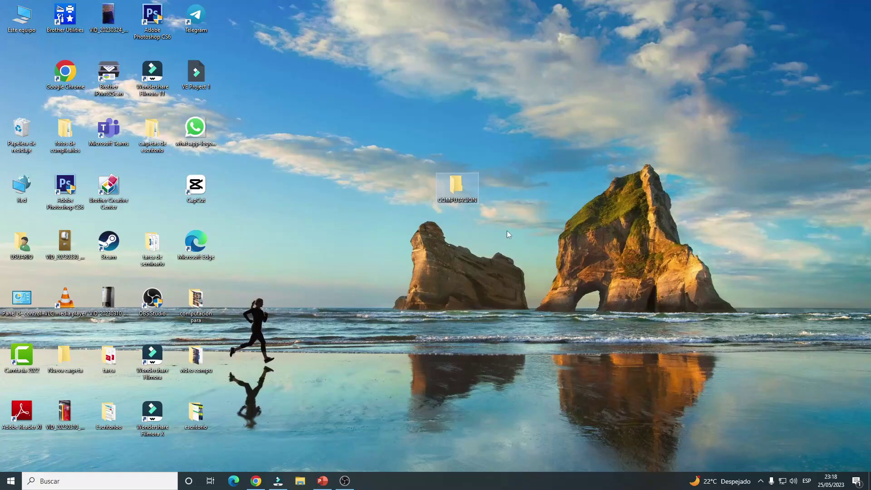
Step: Open the COMPUTACION folder and create a subfolder in it named CLASE DE CARPETA O DIRECTORIO
double_click(456, 185)
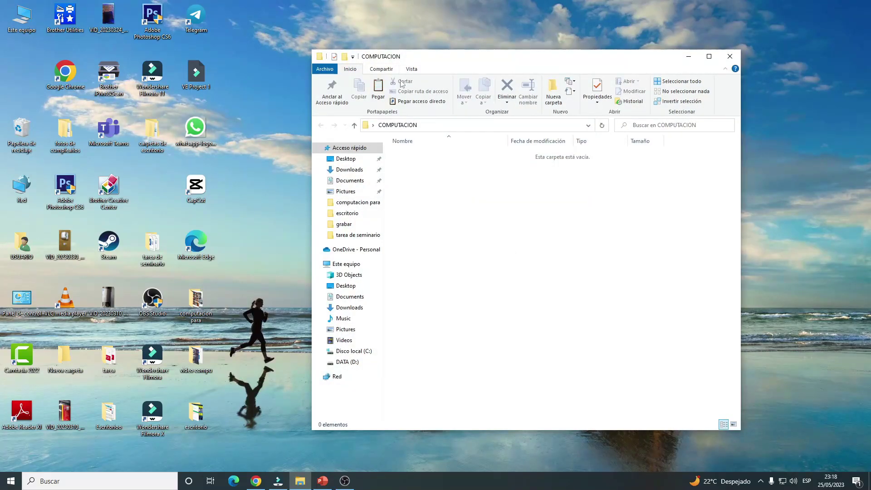
right_click(482, 215)
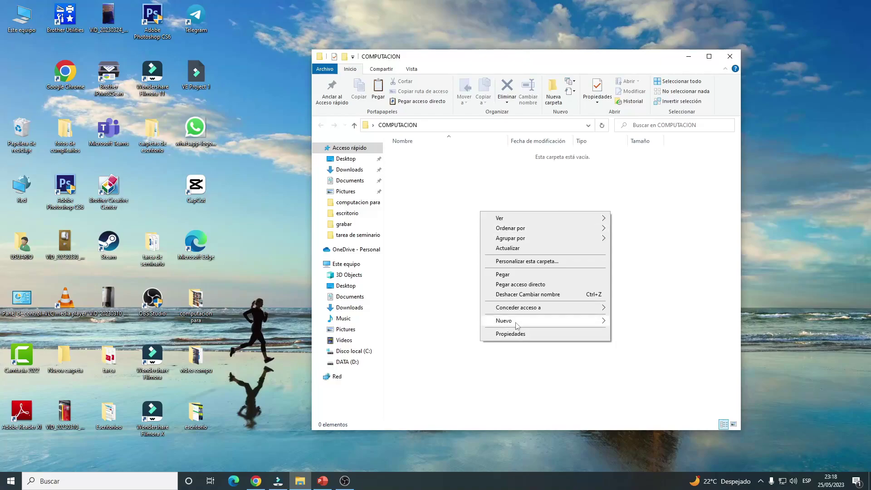
mouse_move(547, 324)
click(633, 322)
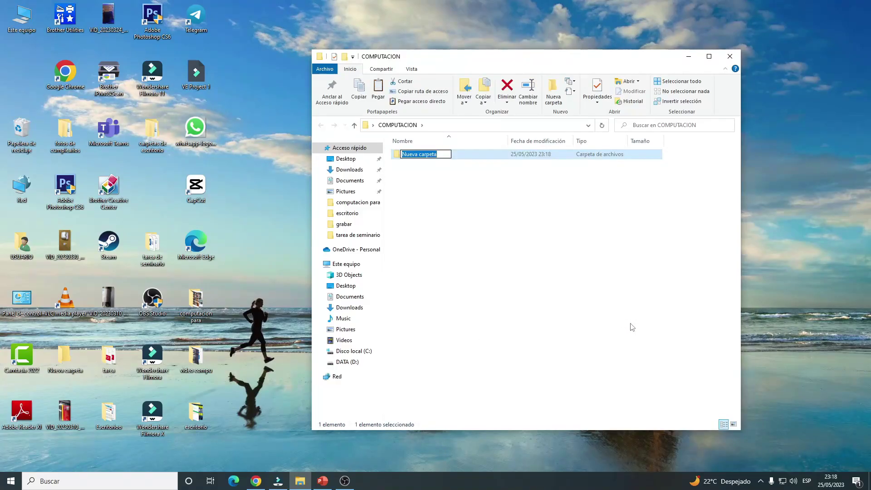
text(CLASE D)
text(E )
text(CAPR)
key(BackSpace)
key(BackSpace)
text(RPETA O DI)
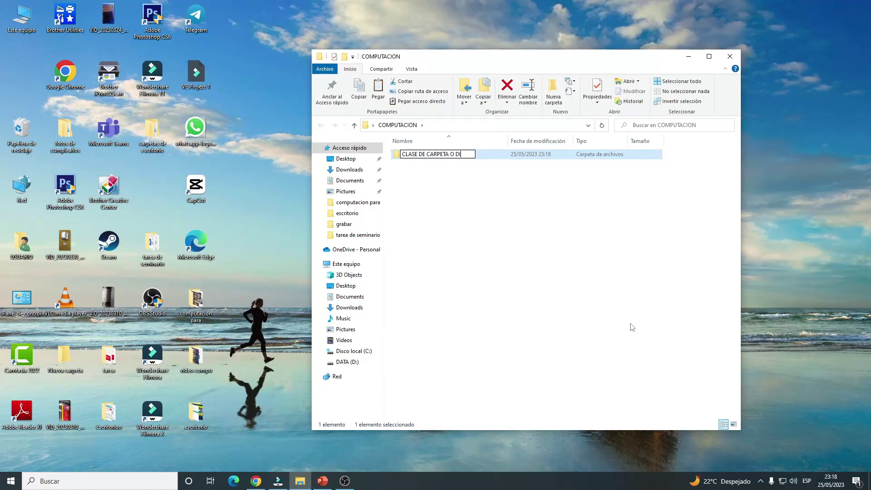
text(RECTORIO)
click(523, 270)
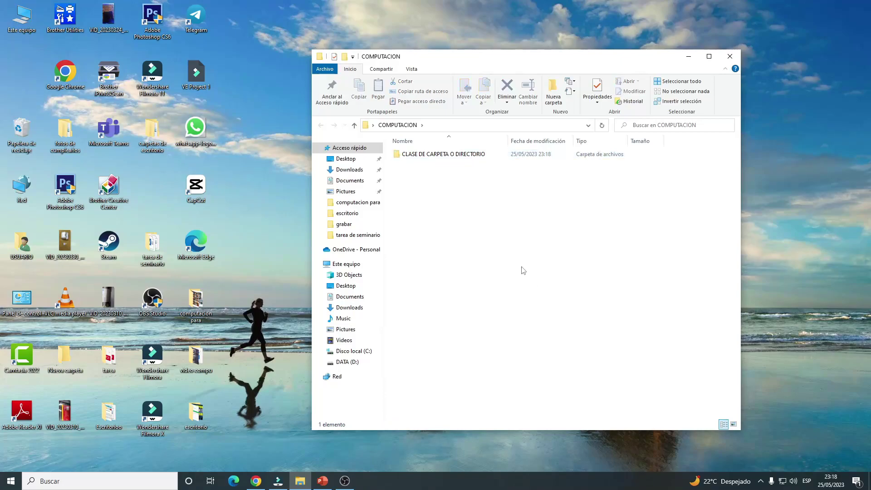
Step: Open CLASE DE CARPETA O DIRECTORIO and create a new folder inside it, keeping the default name
double_click(447, 155)
right_click(454, 190)
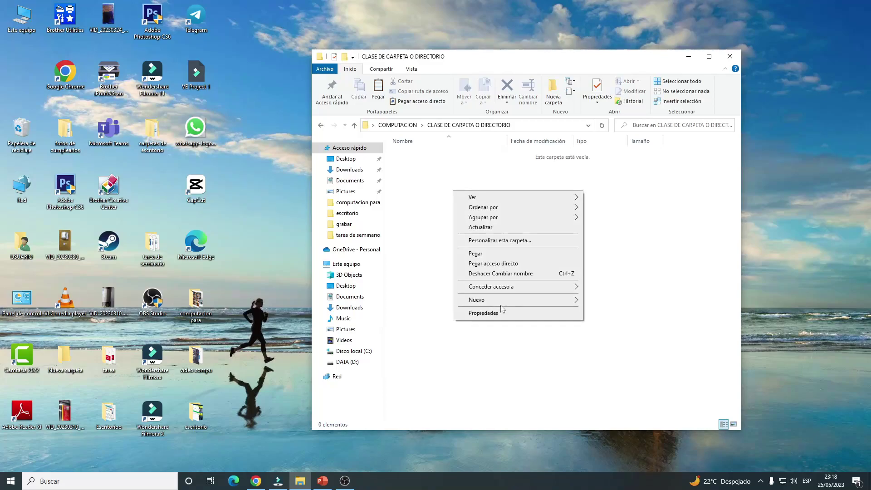
mouse_move(503, 301)
click(608, 300)
click(529, 254)
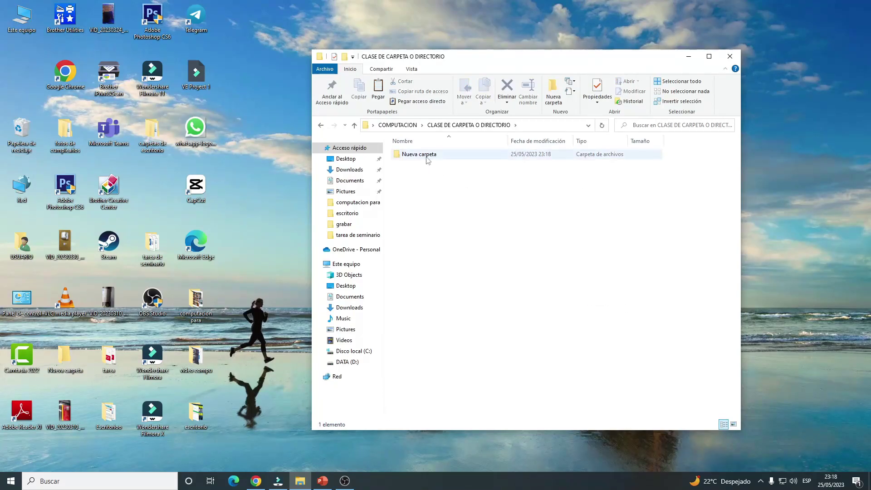
Step: Open the Nueva carpeta folder and create another folder with the default name inside it
right_click(427, 156)
double_click(421, 156)
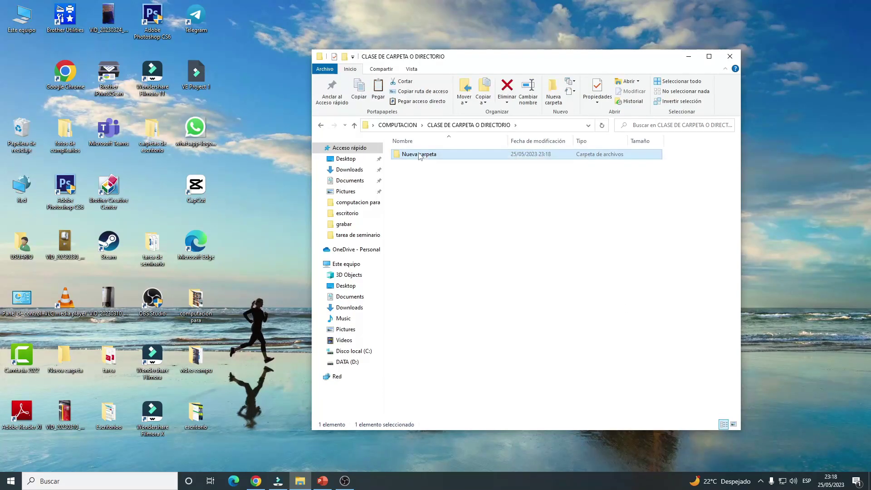
right_click(441, 204)
mouse_move(485, 316)
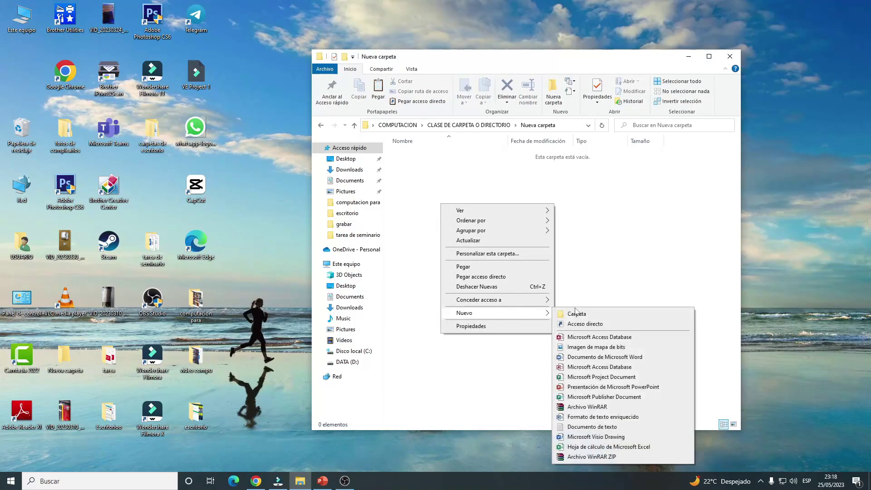
click(578, 315)
click(545, 279)
Step: Go back up to the COMPUTACION folder and close its window
click(355, 126)
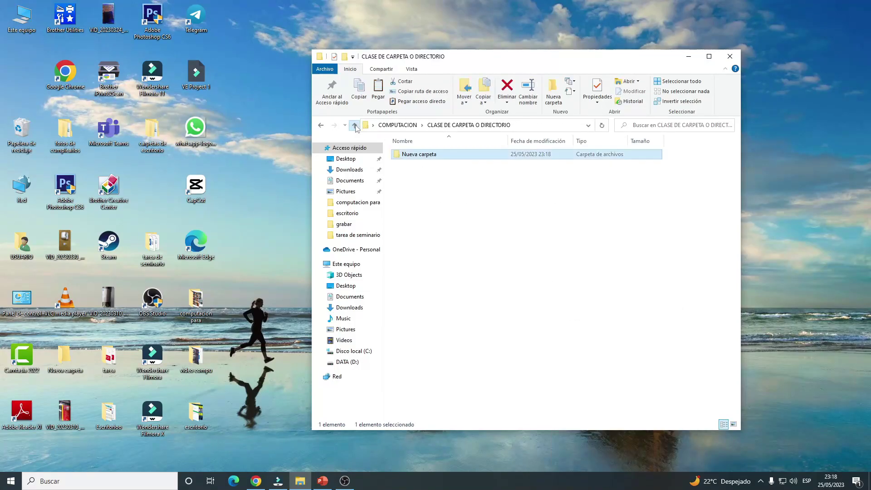
click(355, 127)
click(508, 247)
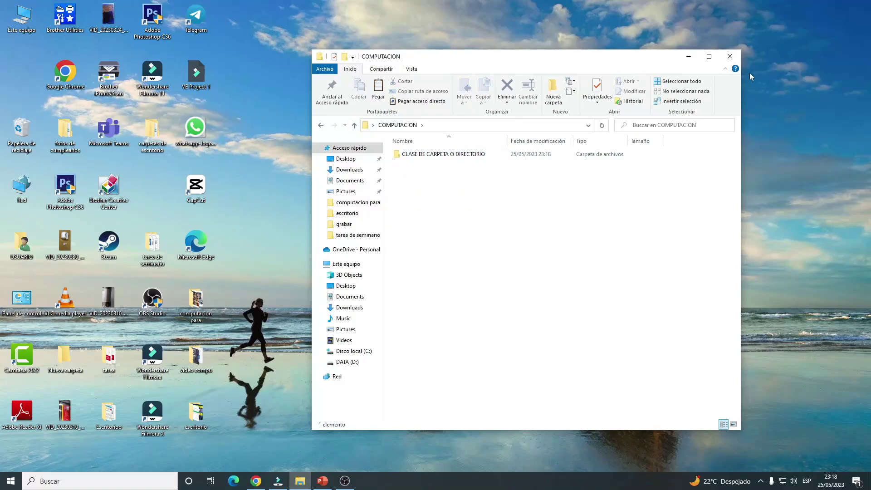
click(730, 56)
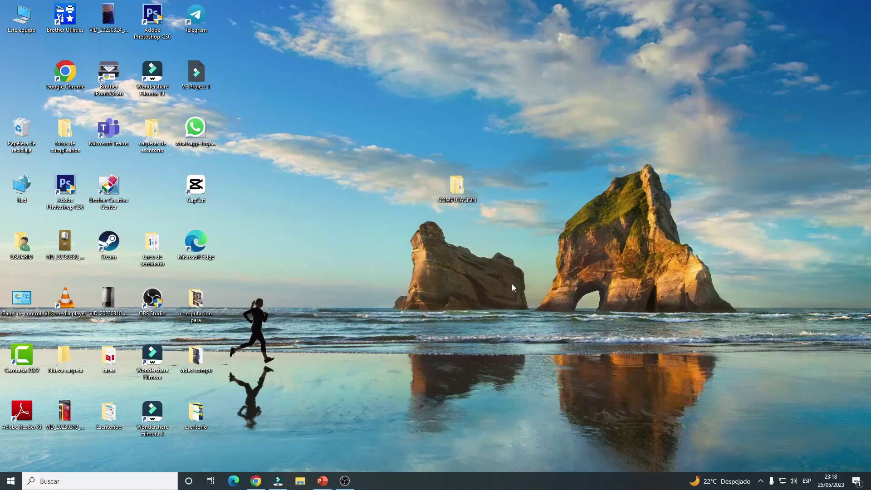
right_click(459, 190)
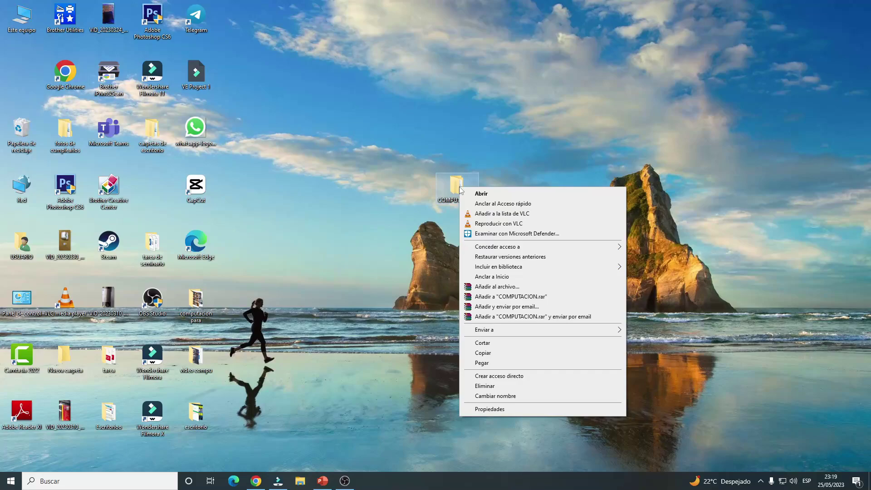
key(Escape)
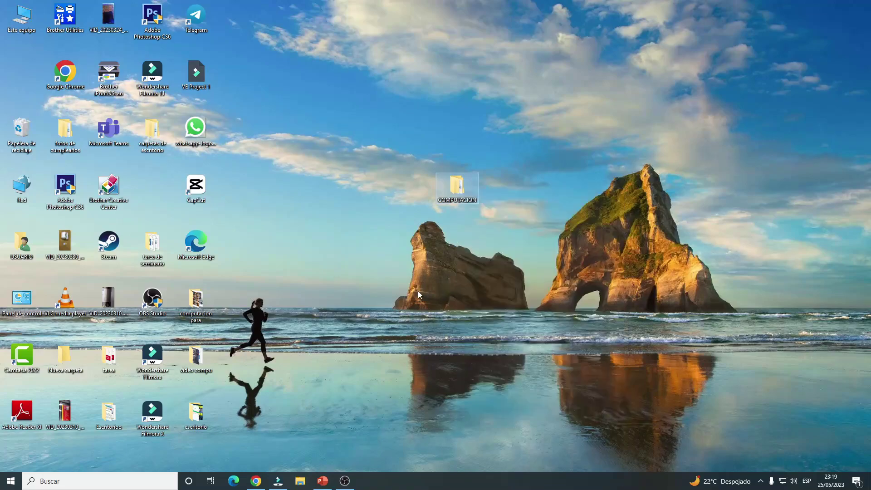
Step: Copy Nueva carpeta from COMPUTACION's CLASE DE CARPETA O DIRECTORIO subfolder and paste it directly into COMPUTACION
double_click(459, 188)
double_click(459, 157)
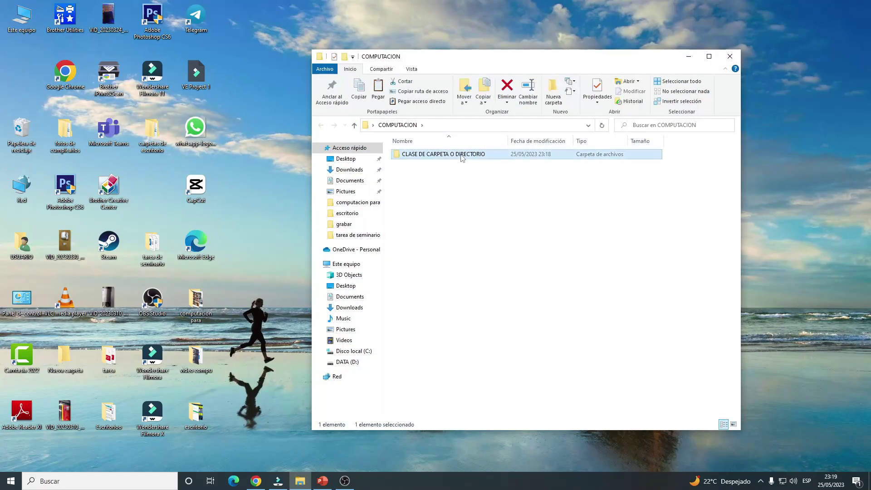
click(432, 154)
right_click(433, 154)
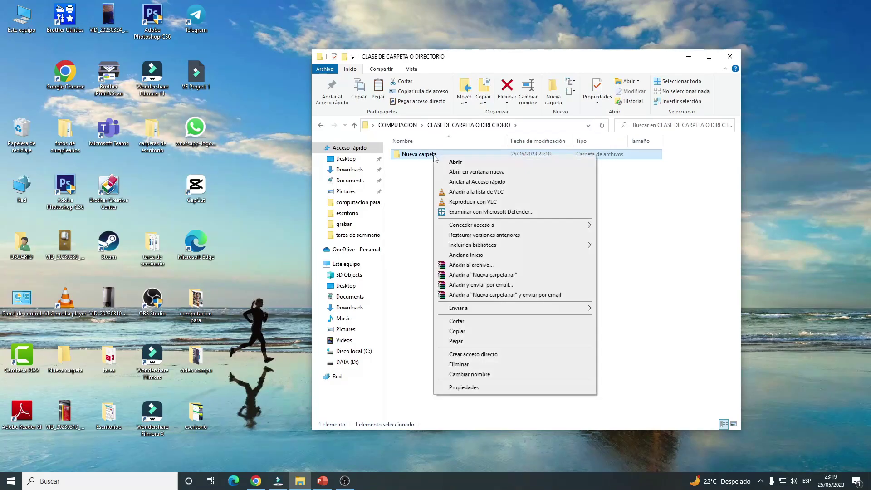
click(463, 334)
click(355, 125)
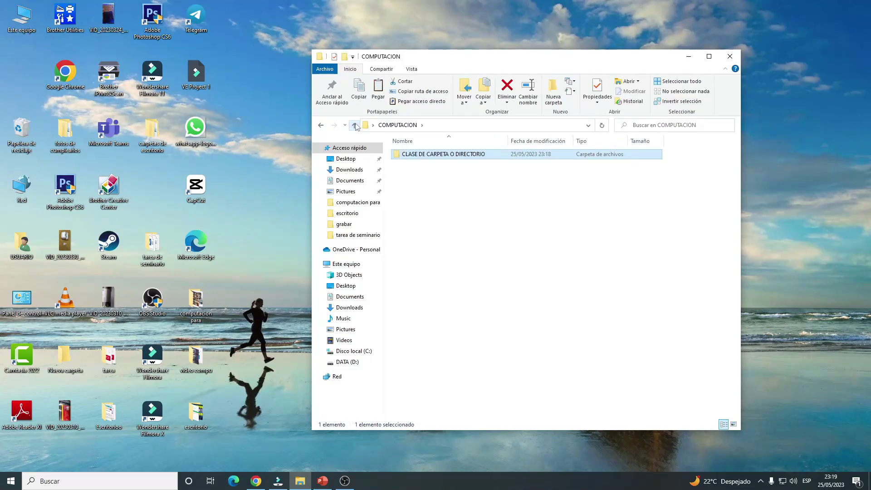
click(448, 226)
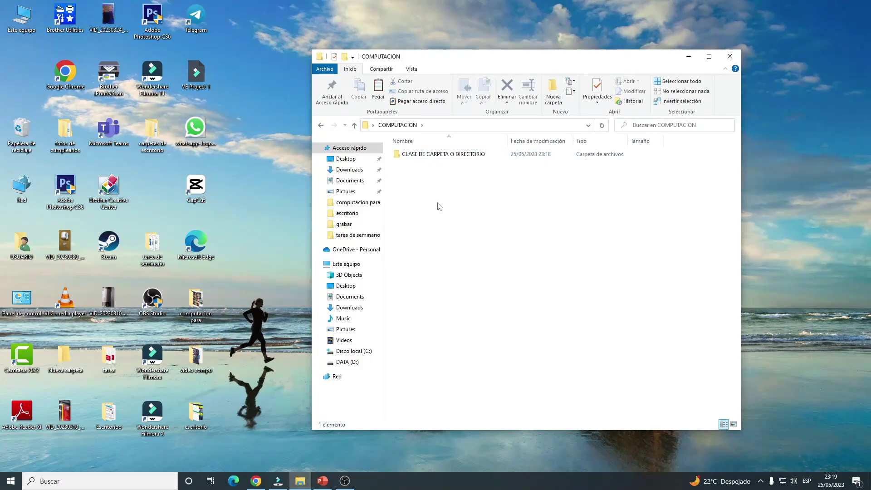
right_click(440, 207)
click(459, 266)
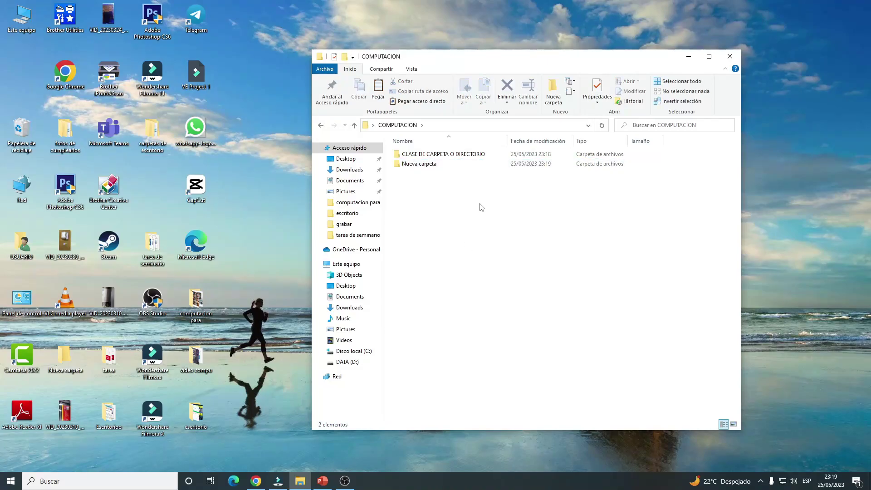
Step: Paste another copy of Nueva carpeta inside CLASE DE CARPETA O DIRECTORIO, alongside the original
double_click(435, 155)
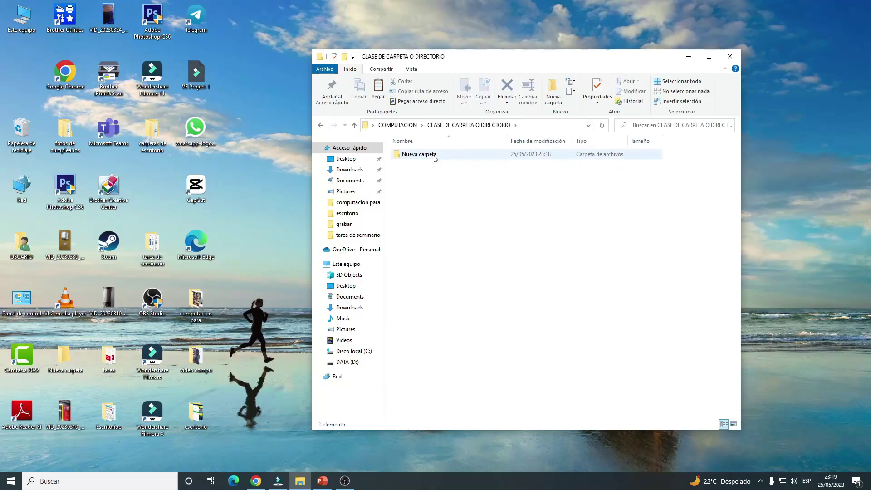
right_click(438, 205)
click(464, 270)
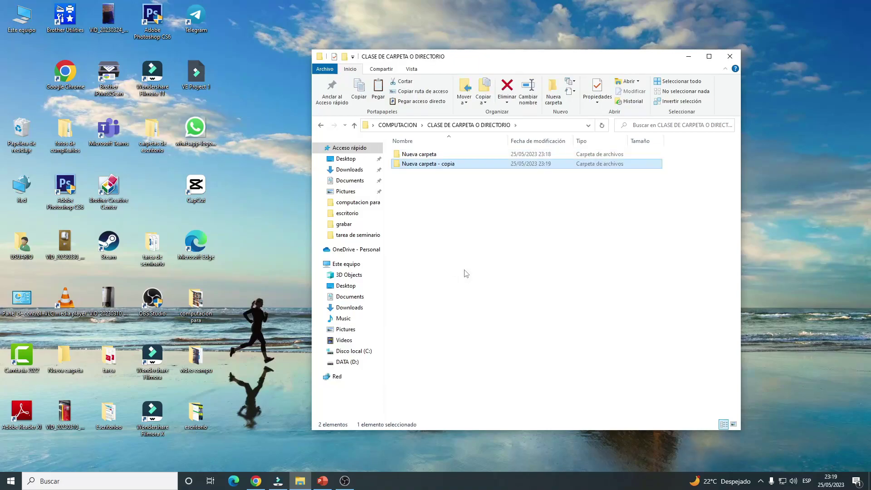
Step: Return from CLASE DE CARPETA O DIRECTORIO to the COMPUTACION folder and close the window
click(472, 250)
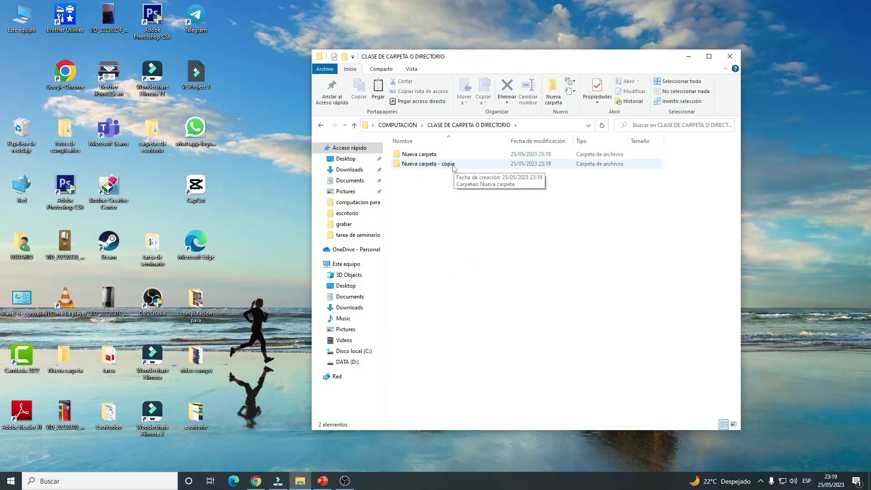
click(354, 125)
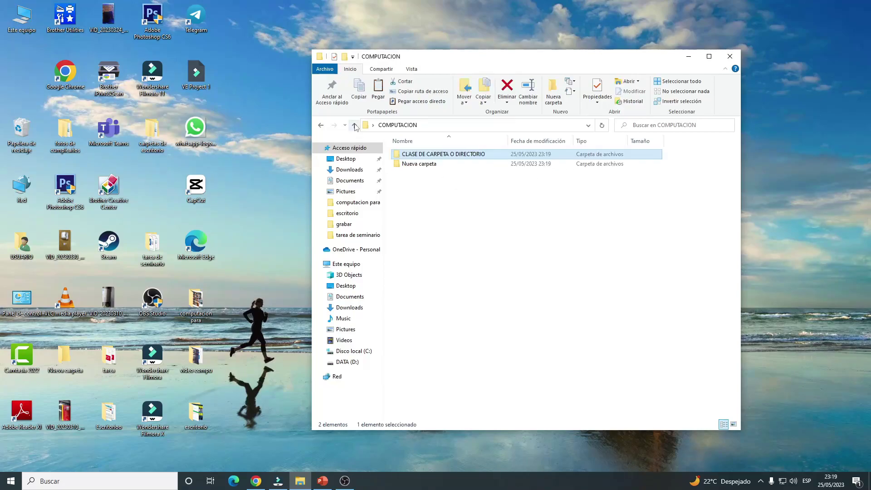
click(354, 125)
click(730, 57)
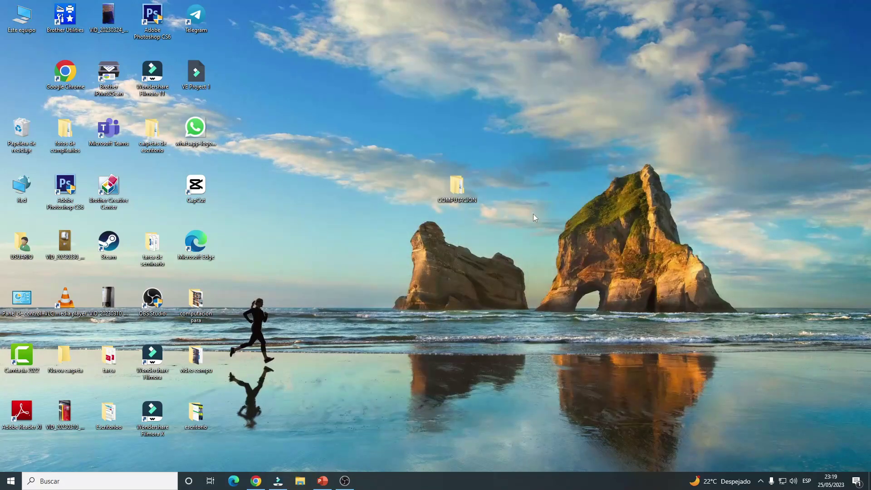
Step: Copy the COMPUTACION folder from the desktop and paste it into the carpetas de escritorio folder
right_click(457, 189)
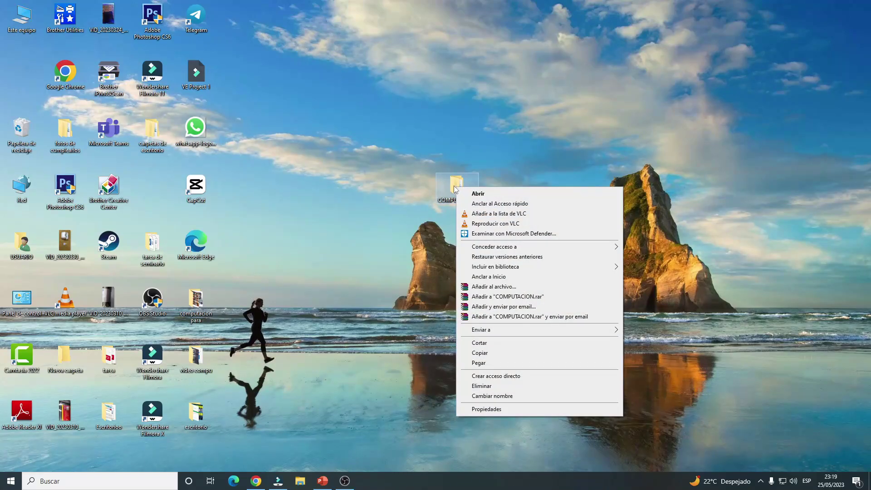
drag(458, 189, 432, 131)
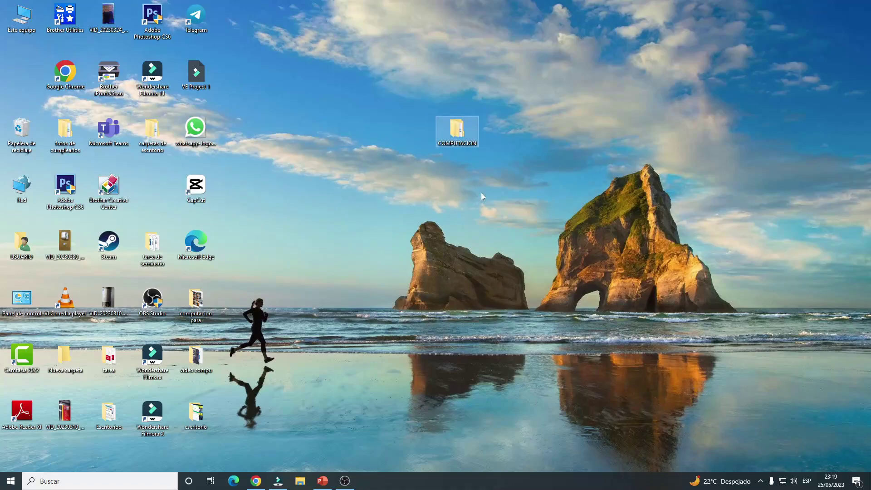
right_click(462, 132)
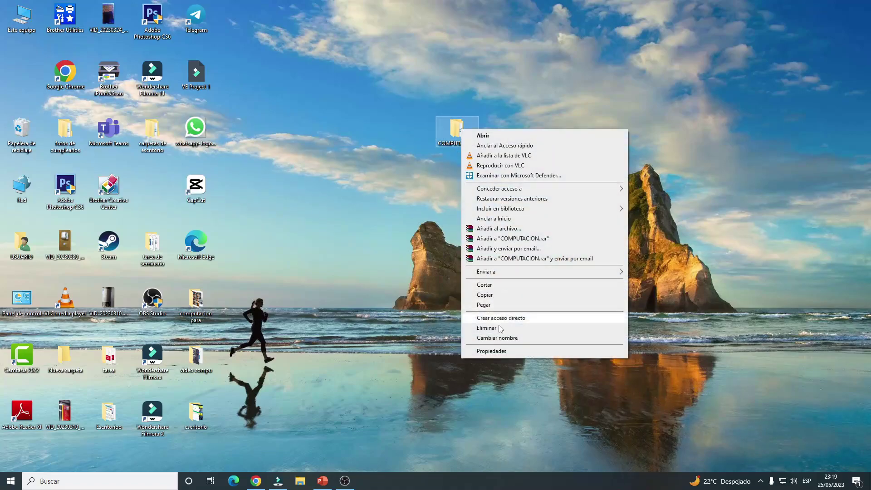
click(487, 296)
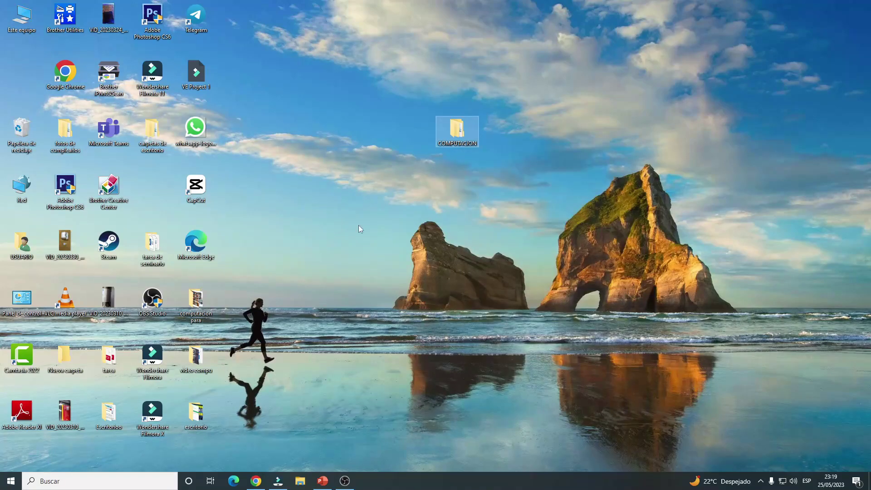
right_click(152, 136)
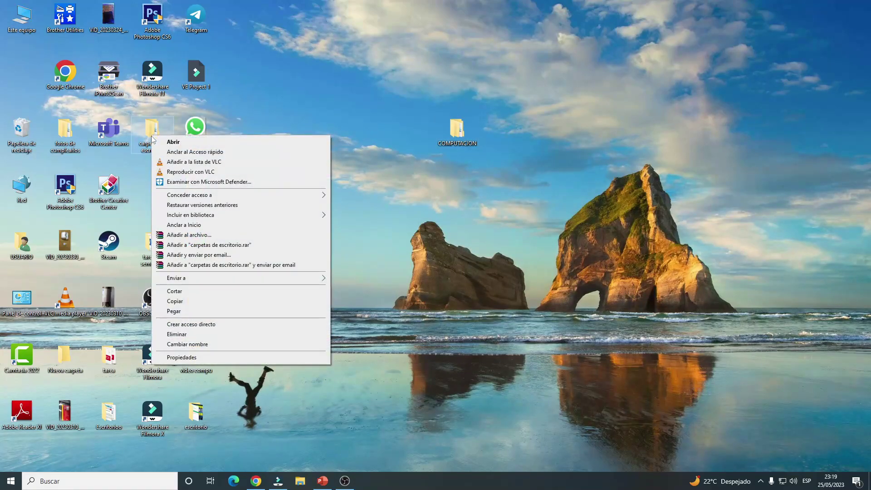
click(175, 312)
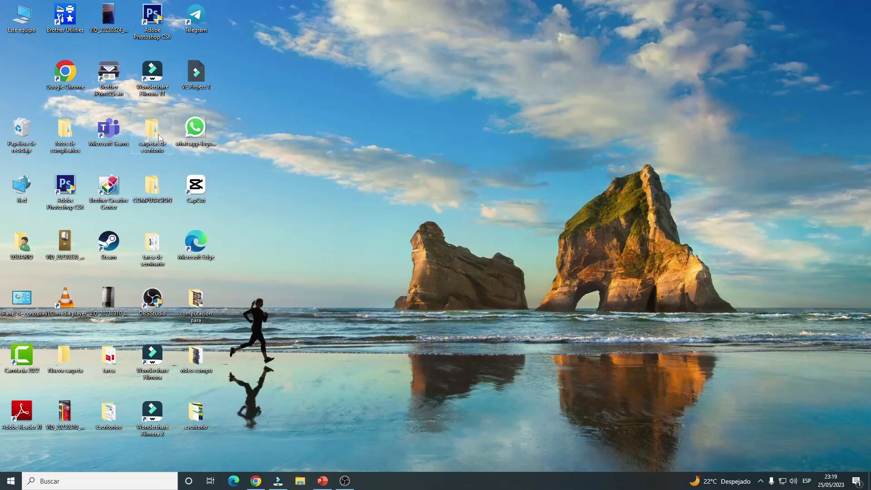
Step: Move the COMPUTACION folder back to the open area of the desktop and cut it to the clipboard
drag(154, 195, 418, 138)
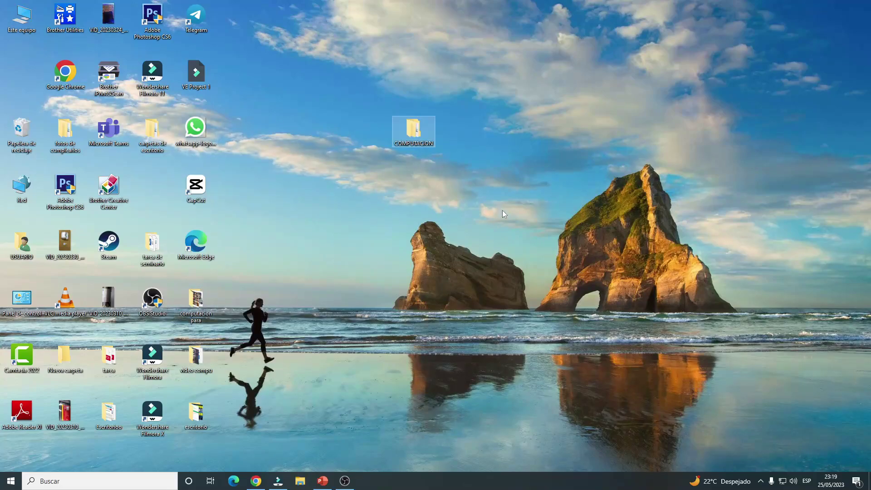
right_click(418, 134)
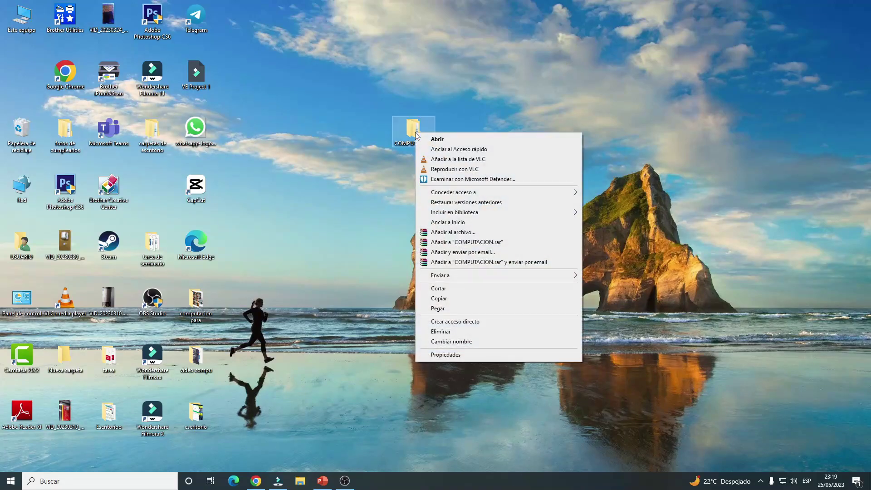
click(442, 289)
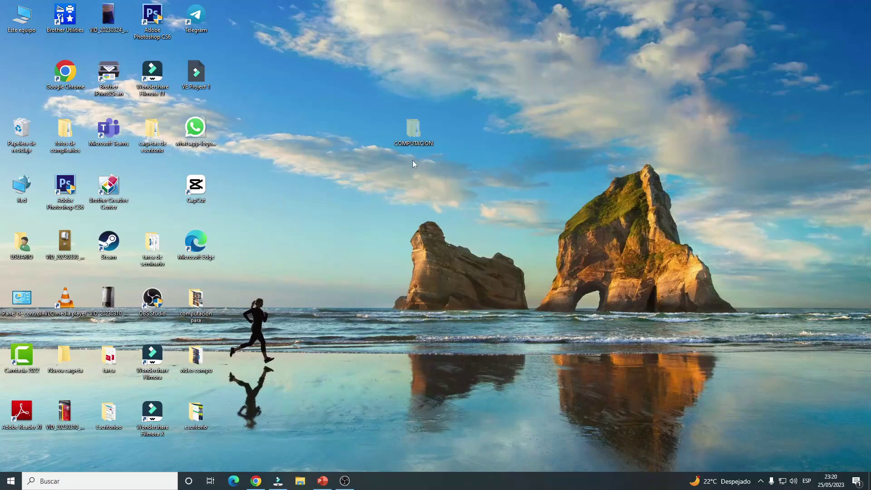
right_click(156, 131)
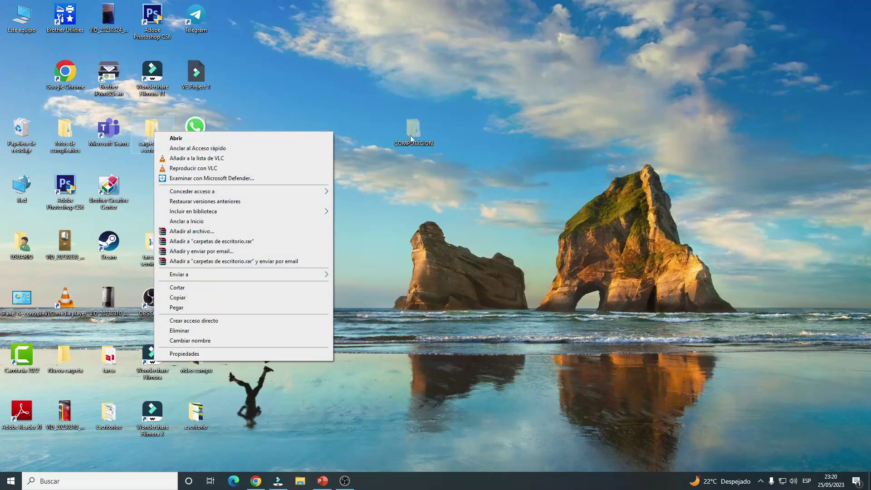
click(469, 234)
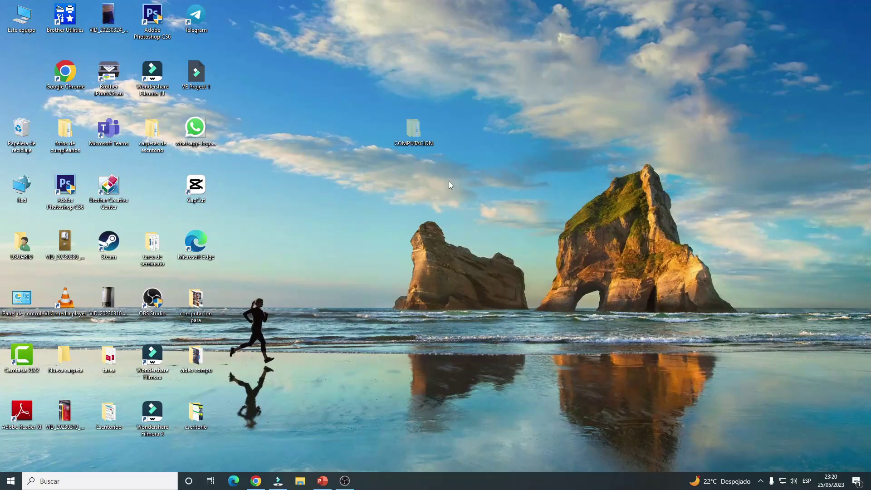
Step: Copy the COMPUTACION desktop folder to the clipboard in place of the cut, and deselect it
right_click(415, 130)
click(440, 296)
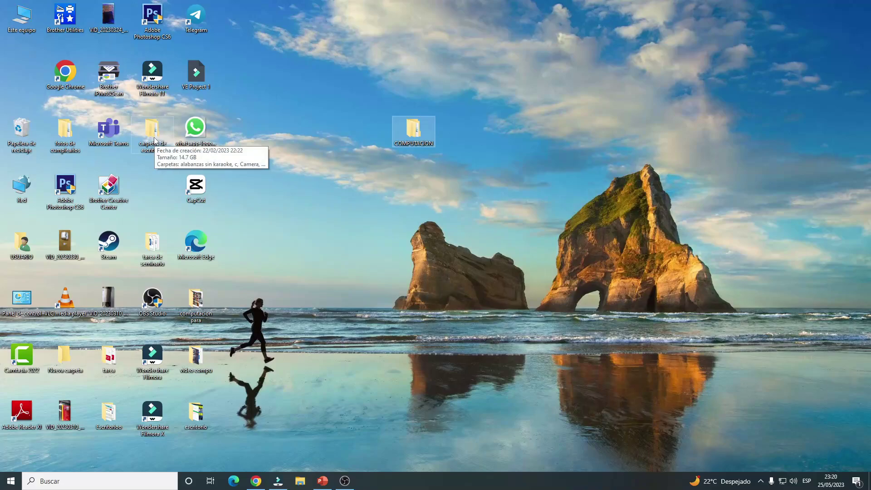
click(500, 239)
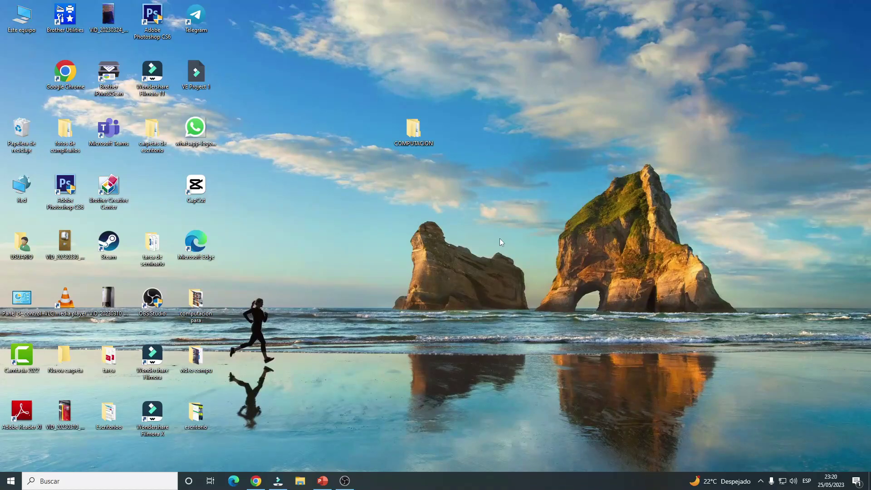
Step: Refresh the desktop twice
right_click(495, 157)
click(533, 186)
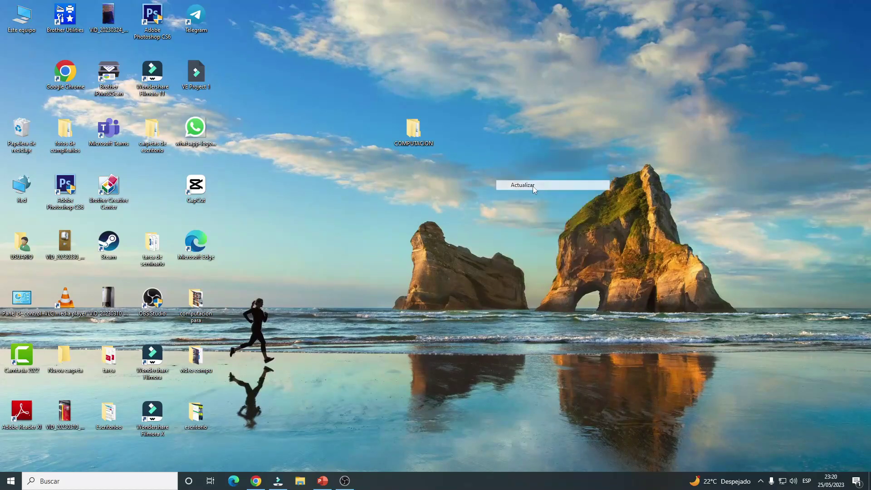
right_click(501, 165)
click(540, 192)
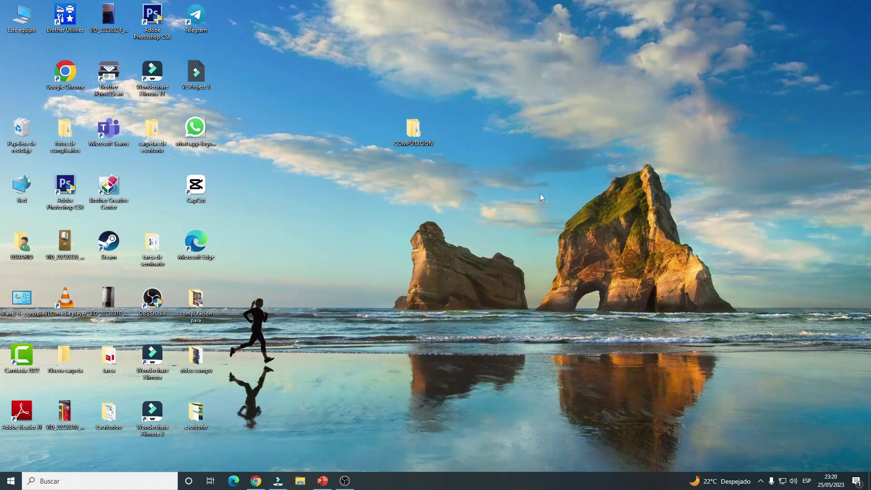
Step: Reposition the COMPUTACION folder on the desktop, delete it and refresh the desktop
drag(422, 136, 463, 206)
right_click(461, 190)
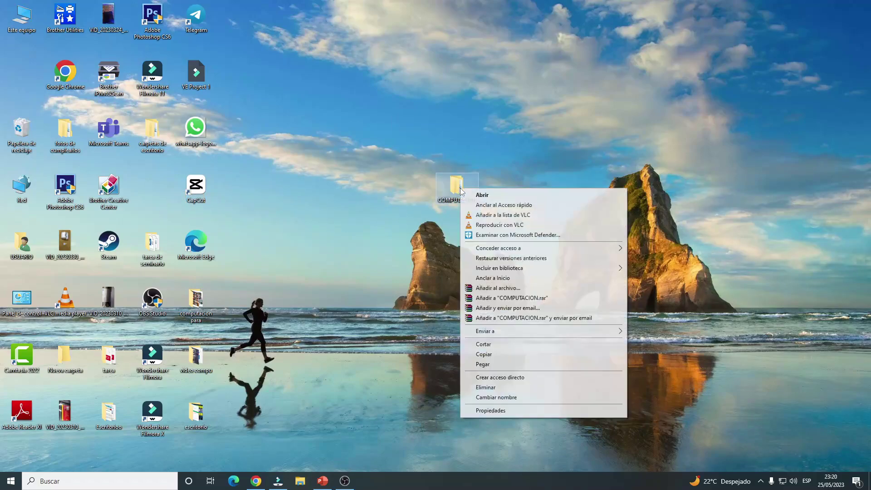
click(494, 388)
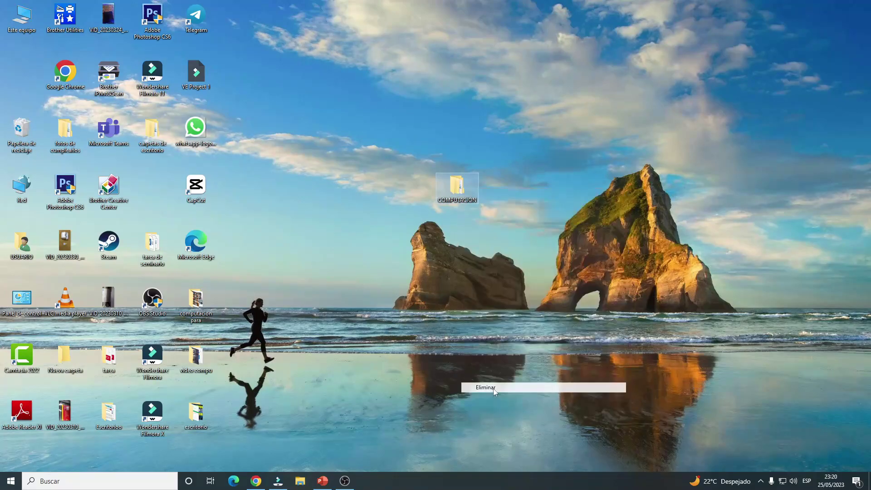
right_click(448, 156)
click(481, 182)
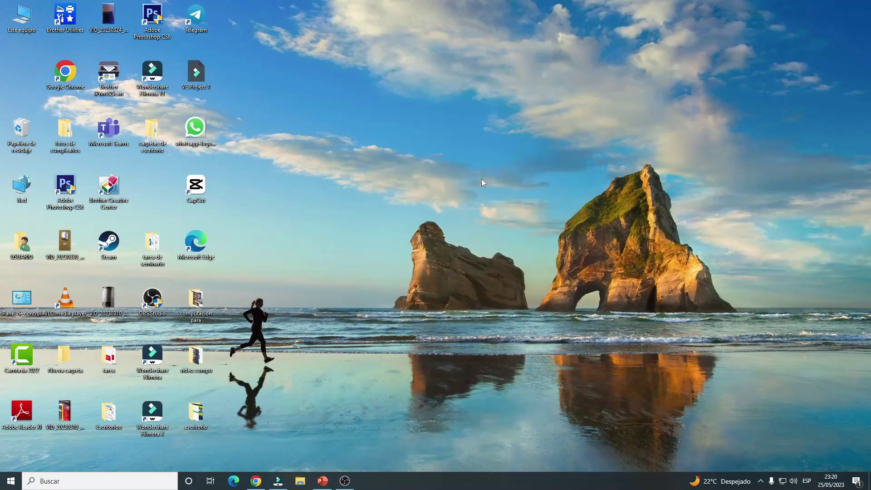
Step: Restore the deleted COMPUTACION folder from the Papelera de reciclaje and minimize its window
double_click(25, 132)
click(414, 166)
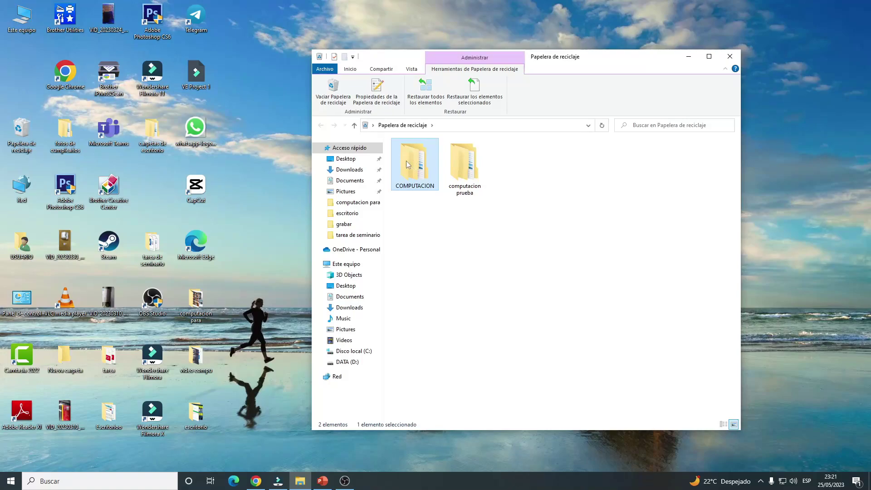
right_click(413, 166)
click(452, 173)
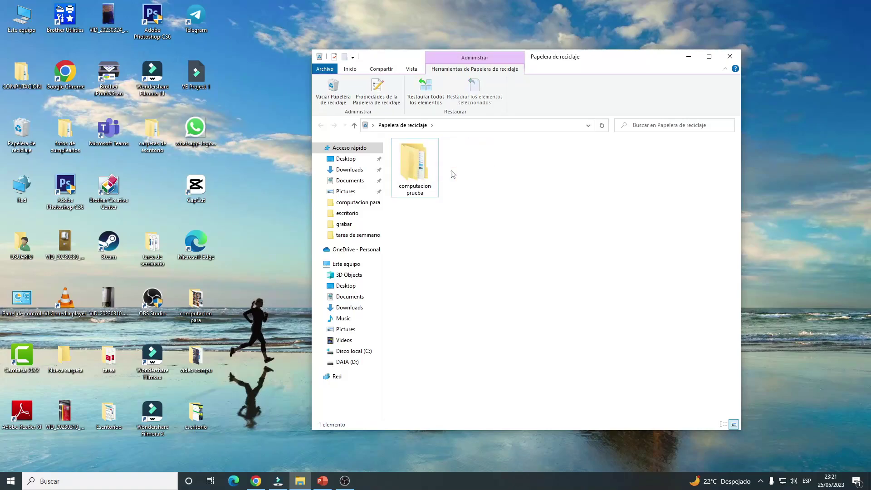
click(689, 57)
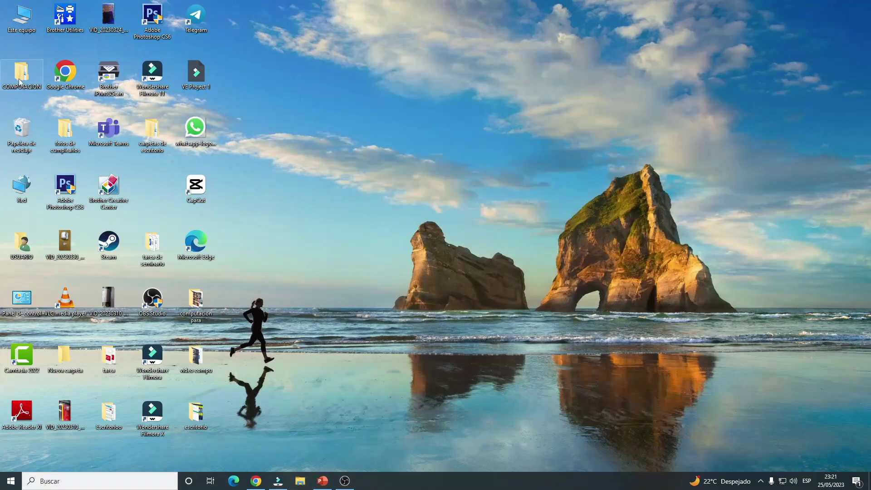
Step: Move the restored COMPUTACION folder to the open area of the desktop and open it to check its contents
drag(22, 75, 453, 250)
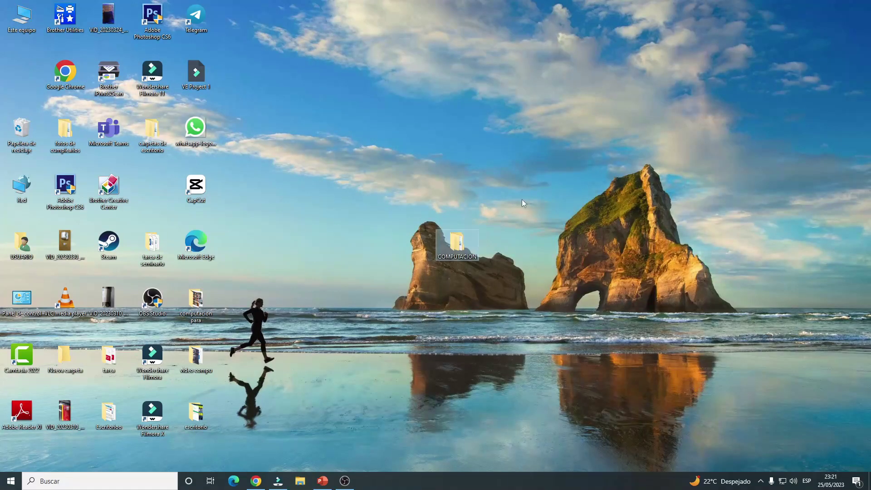
double_click(456, 245)
click(457, 156)
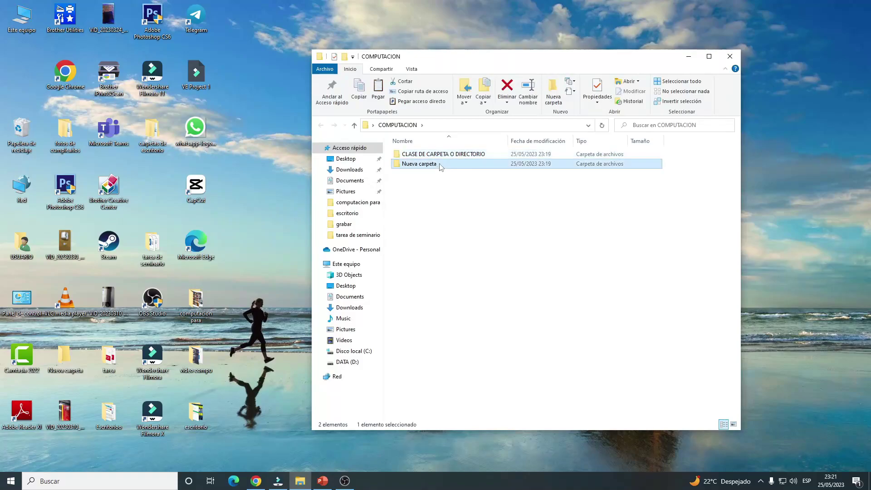
click(429, 200)
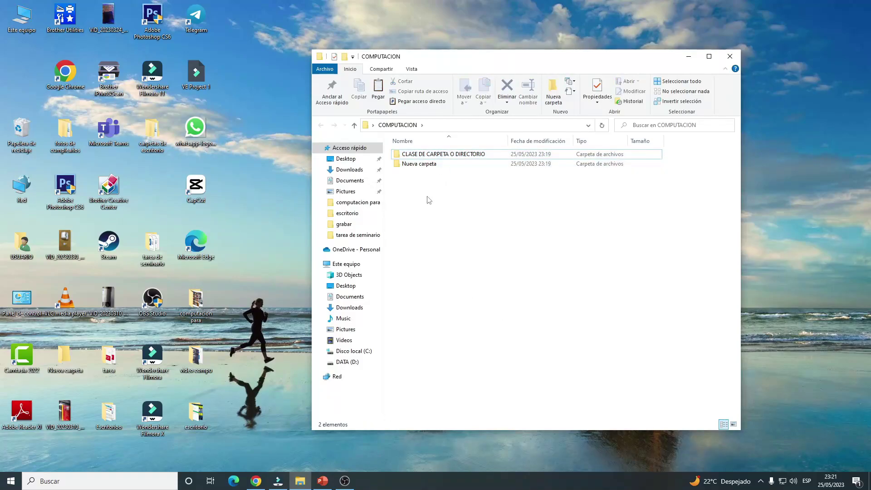
Step: Expand Disco local (C:) in the folder tree of the COMPUTACION window and maximize the window
drag(450, 56, 490, 39)
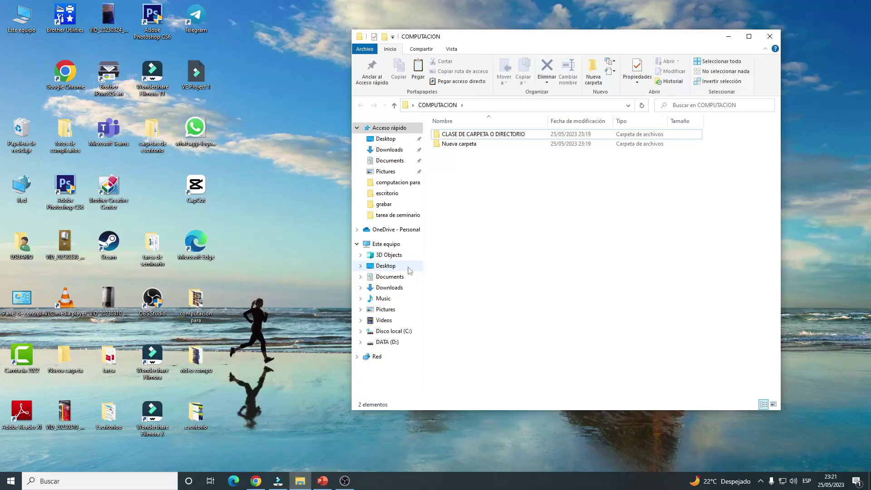
click(362, 331)
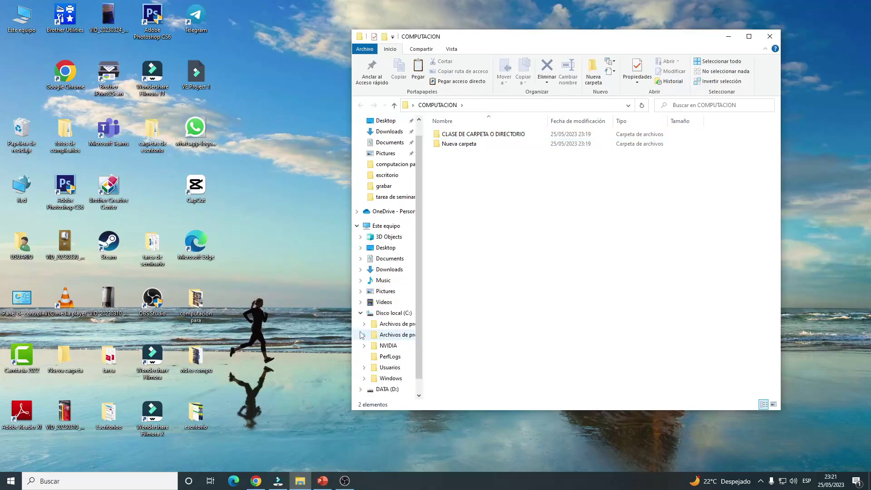
scroll(420, 324, down, 1)
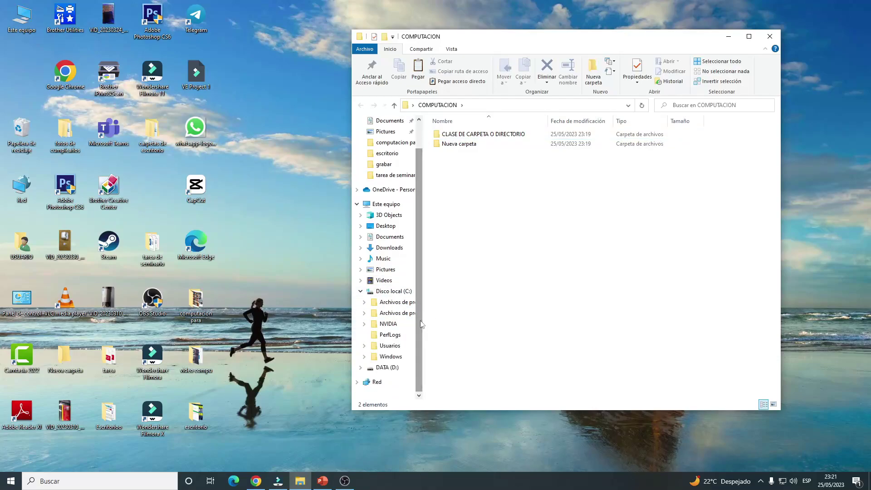
click(749, 37)
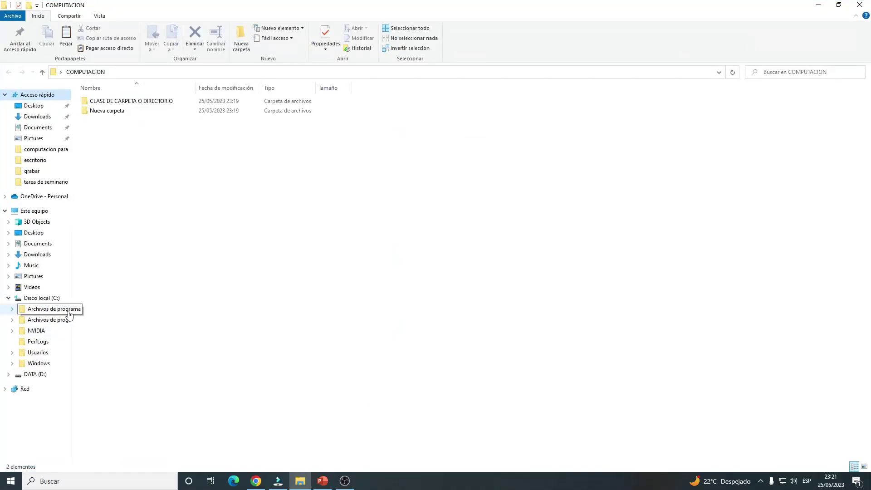
Step: Examine the subfolders of Archivos de programa in the folder tree and collapse Disco local (C:) again
click(13, 309)
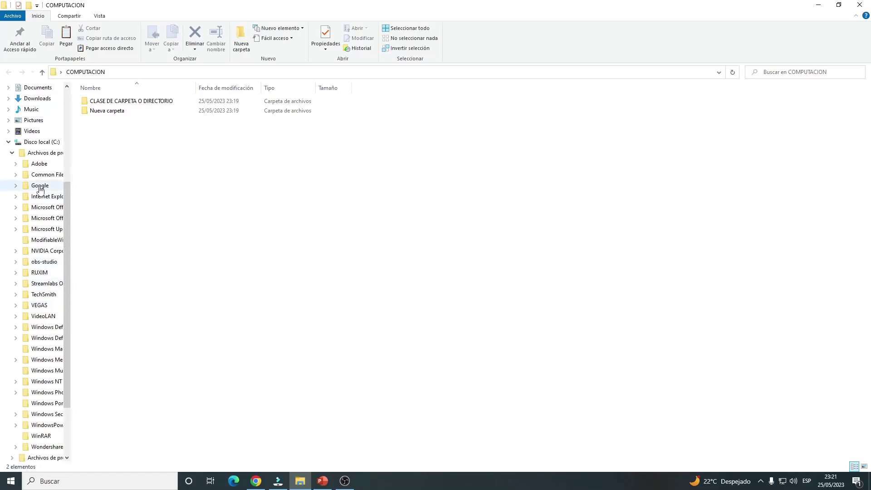
scroll(46, 382, down, 3)
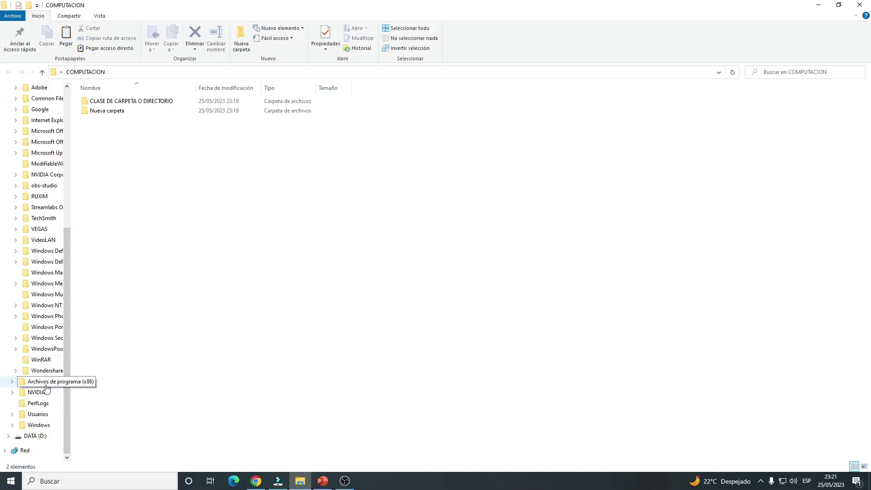
scroll(40, 313, up, 2)
scroll(41, 309, up, 2)
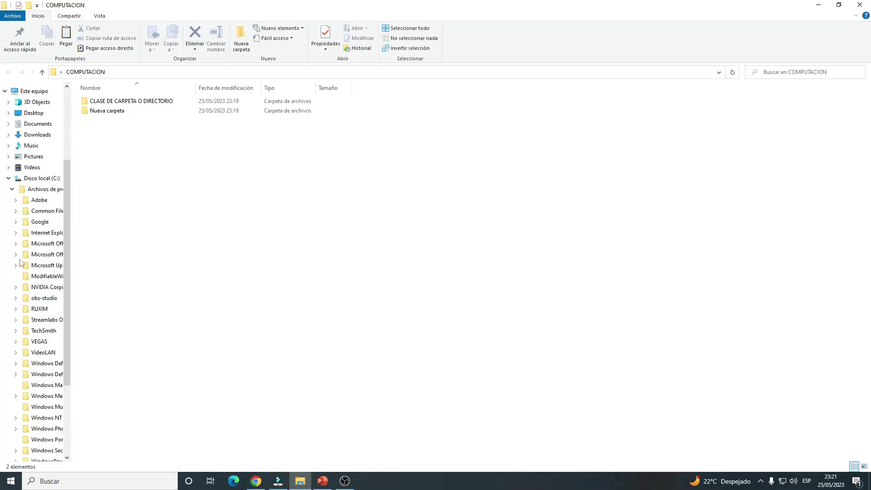
click(12, 187)
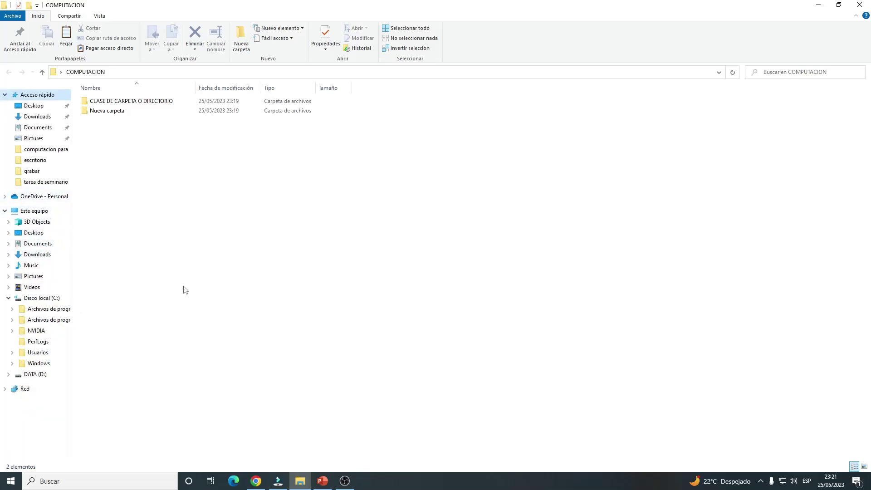
click(8, 298)
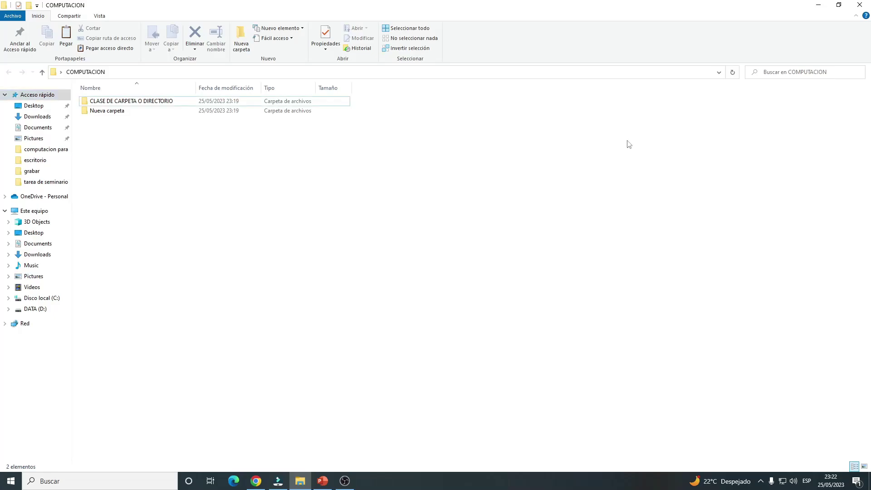
Step: Close the COMPUTACION window and refresh the desktop
click(860, 4)
right_click(459, 174)
click(496, 190)
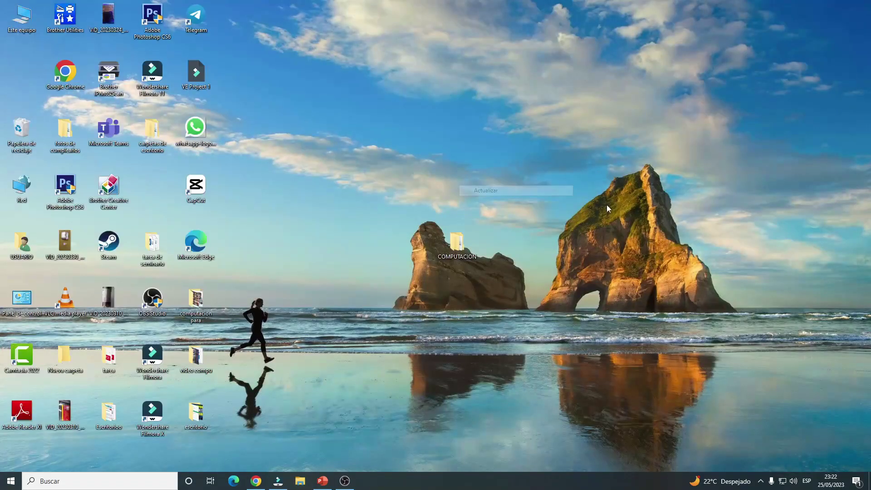